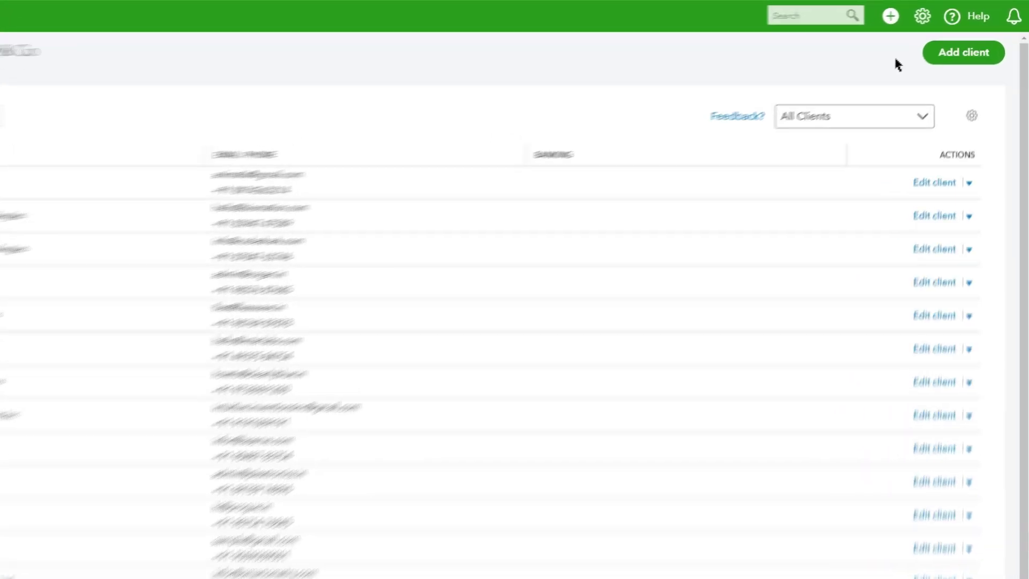
- Add a business client named Animatrix with its email address and mobile number
click(951, 63)
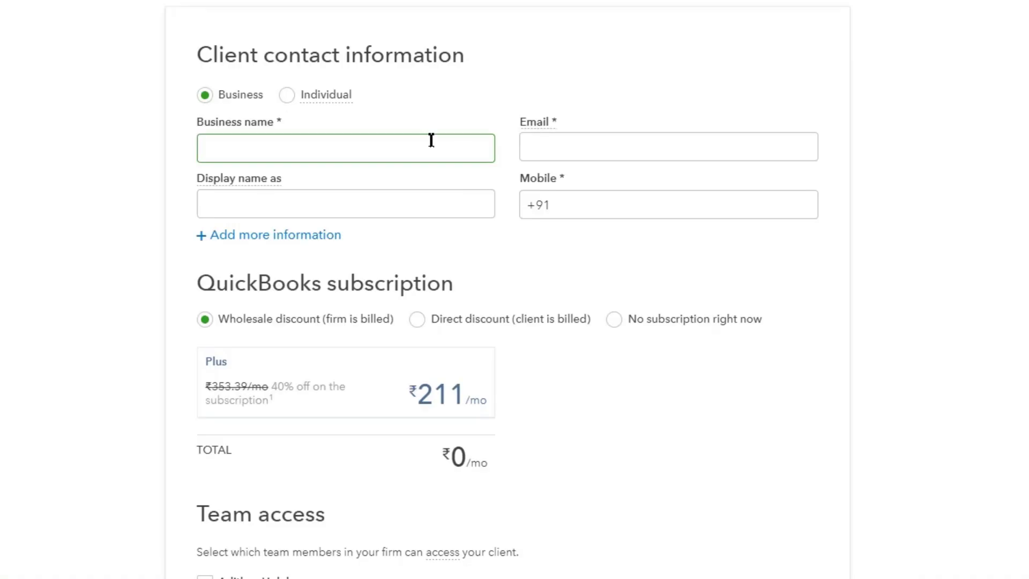
click(431, 141)
text(Animatr)
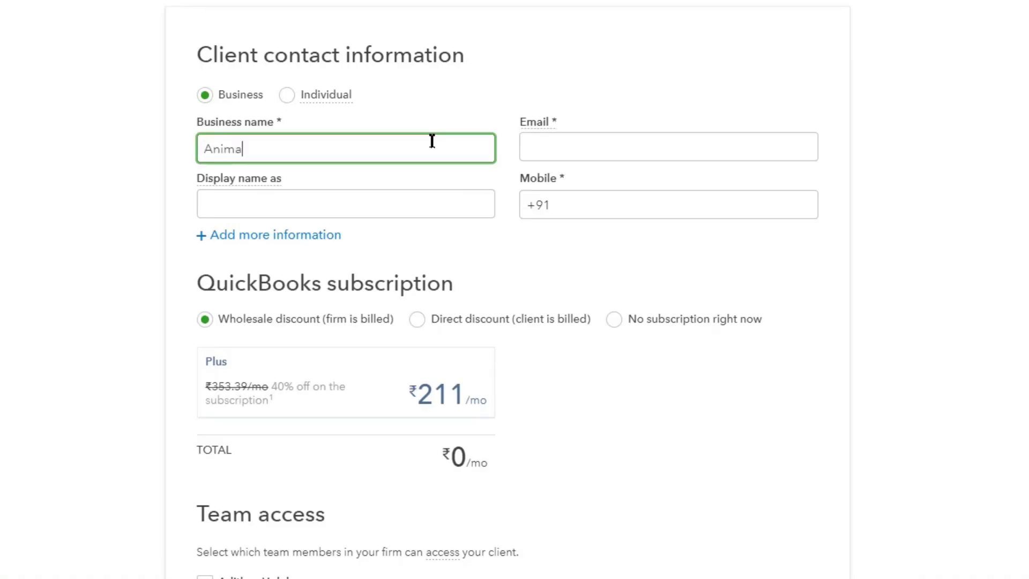
text(ix)
click(569, 143)
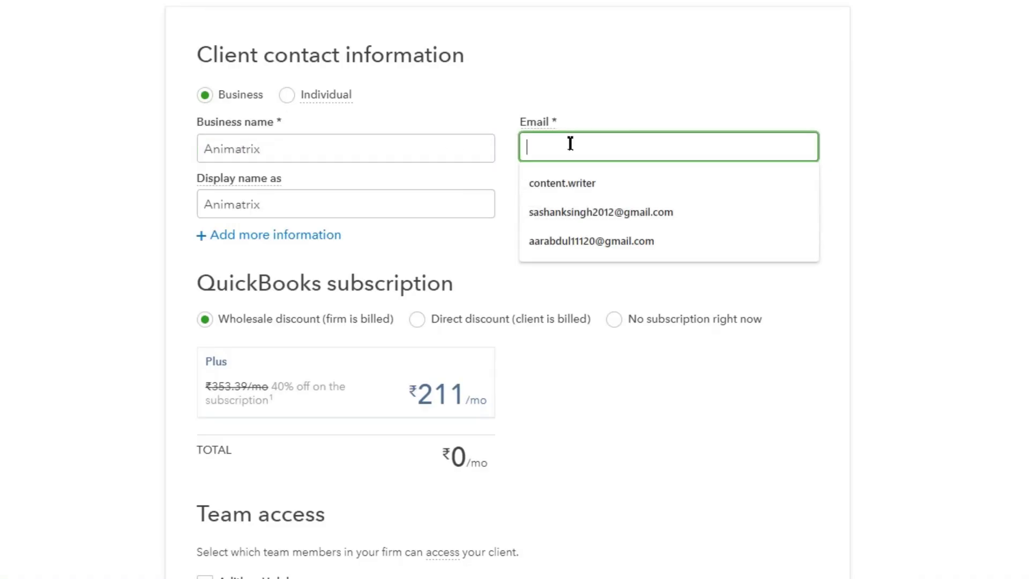
text(test@)
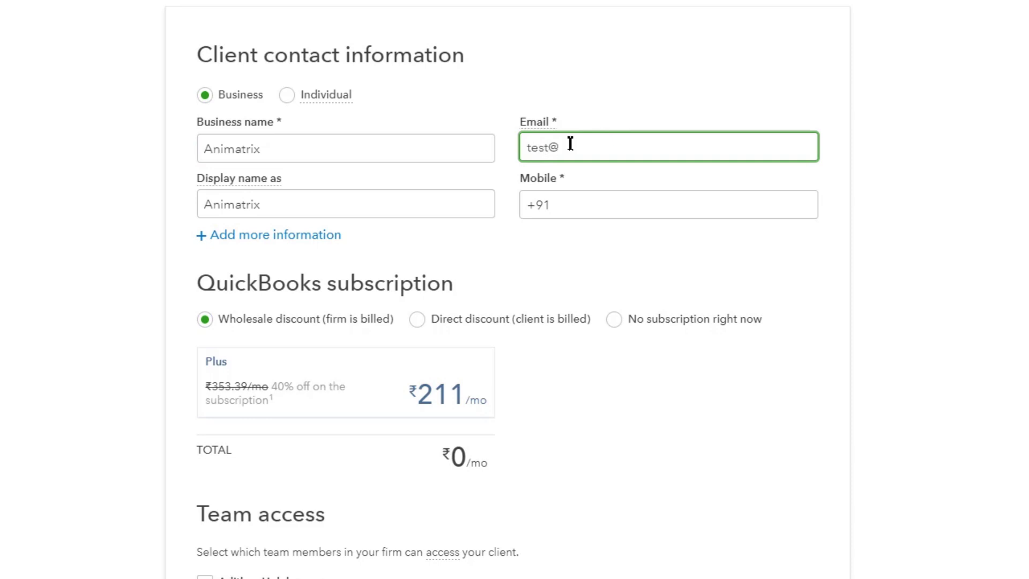
text(animate.com)
click(592, 200)
text(9874563214)
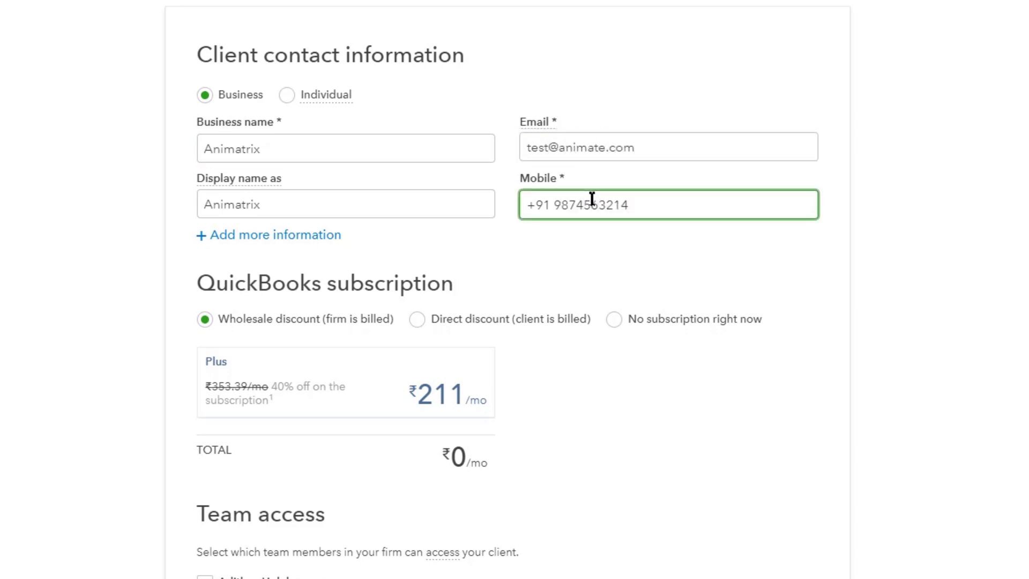
- Show Animatrix's additional contact fields and pick the Plus subscription at ₹211/mo
click(215, 235)
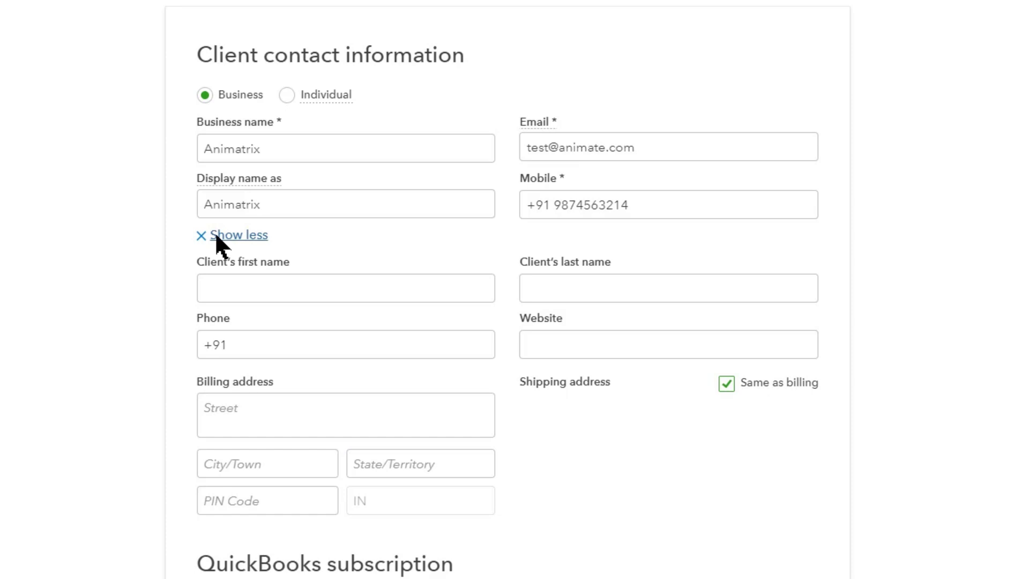
scroll(214, 232, down, 5)
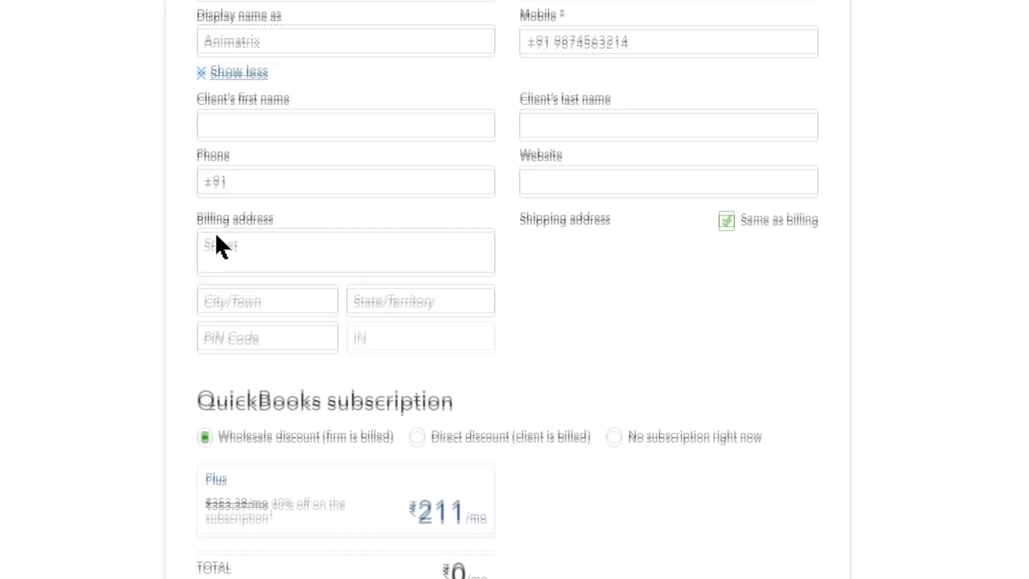
scroll(215, 232, down, 3)
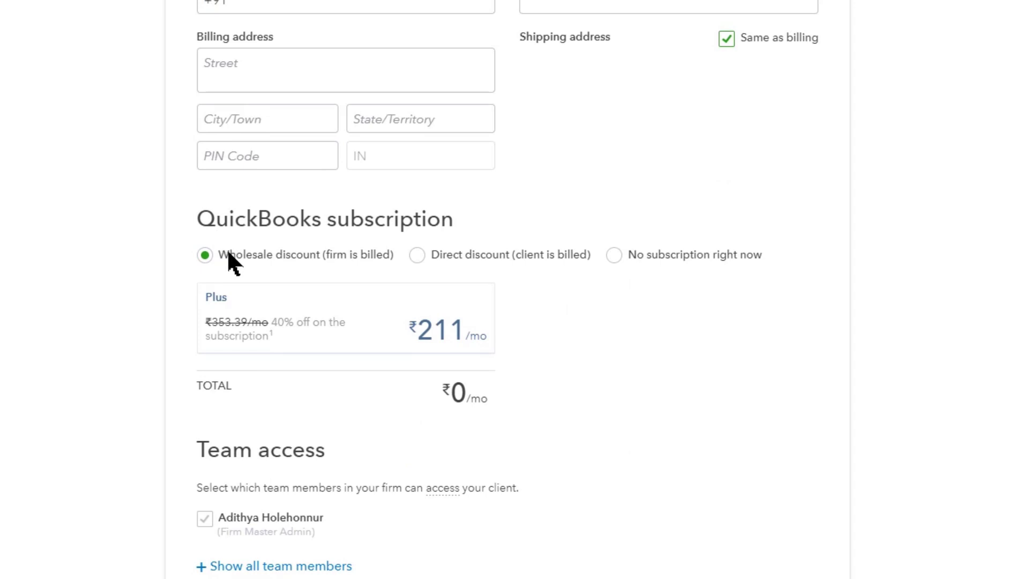
click(256, 298)
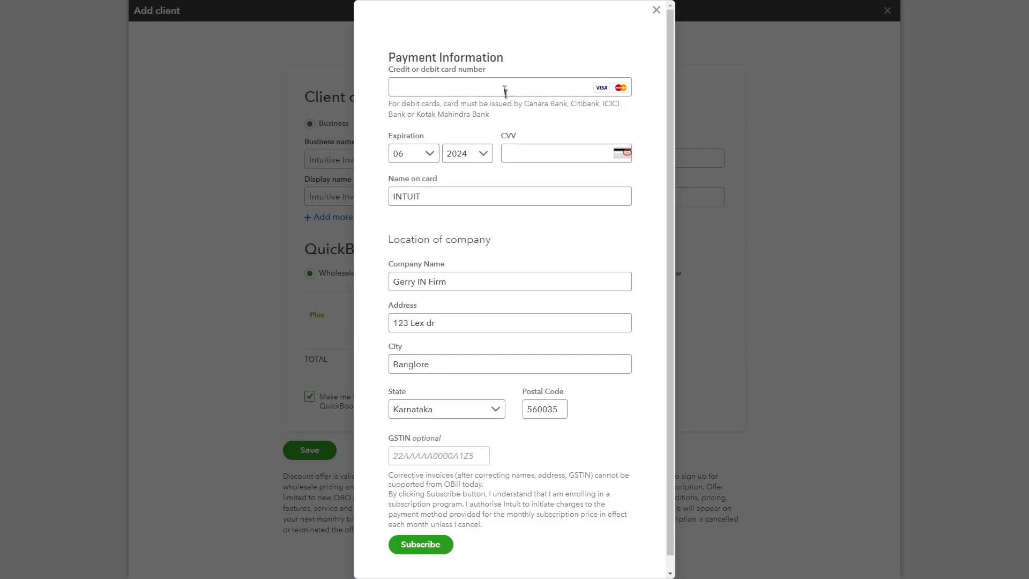
text(5555 5555 5555 4444)
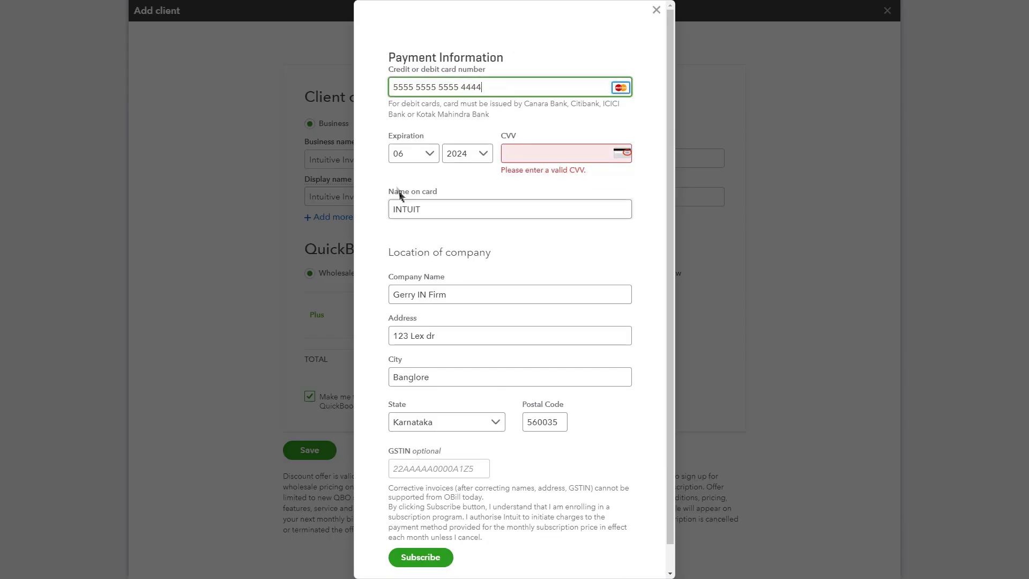
- Enter the card number and CVV, then subscribe Animatrix to the Plus plan
click(535, 166)
text(123)
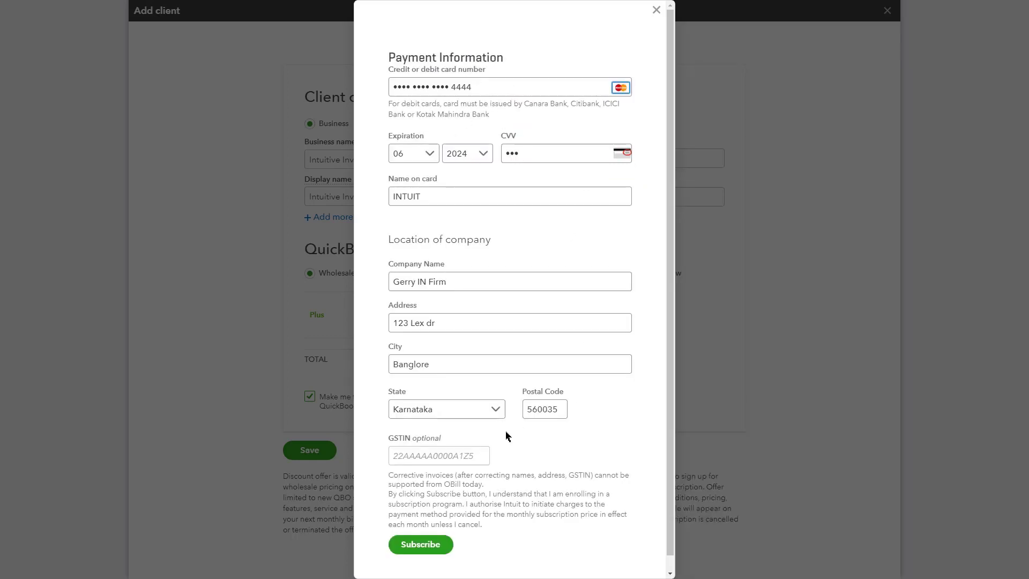
click(424, 456)
click(421, 544)
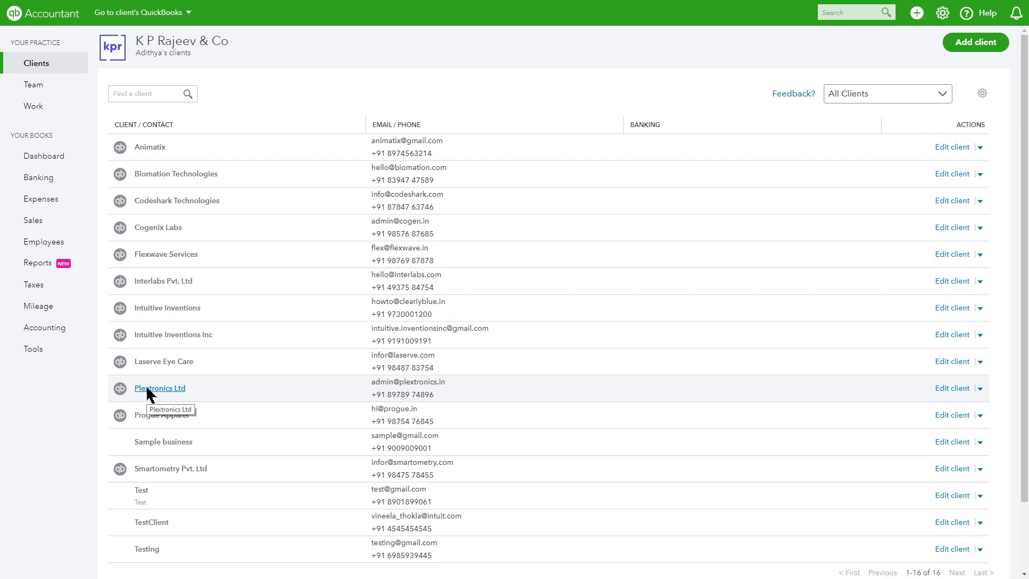
- Open Plextronics Ltd, check the client-switch dropdown without switching, and select its note field
click(149, 391)
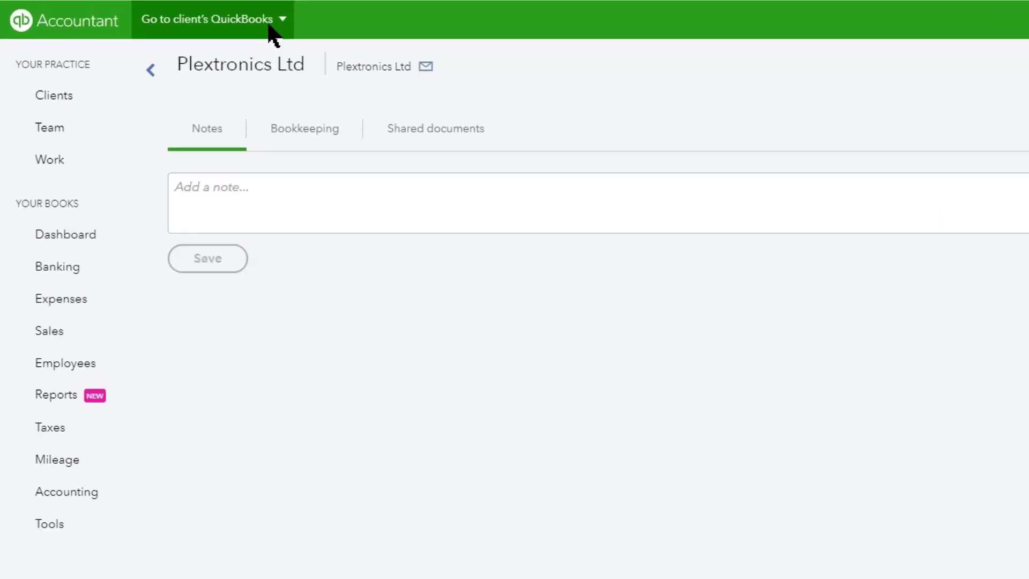
click(141, 11)
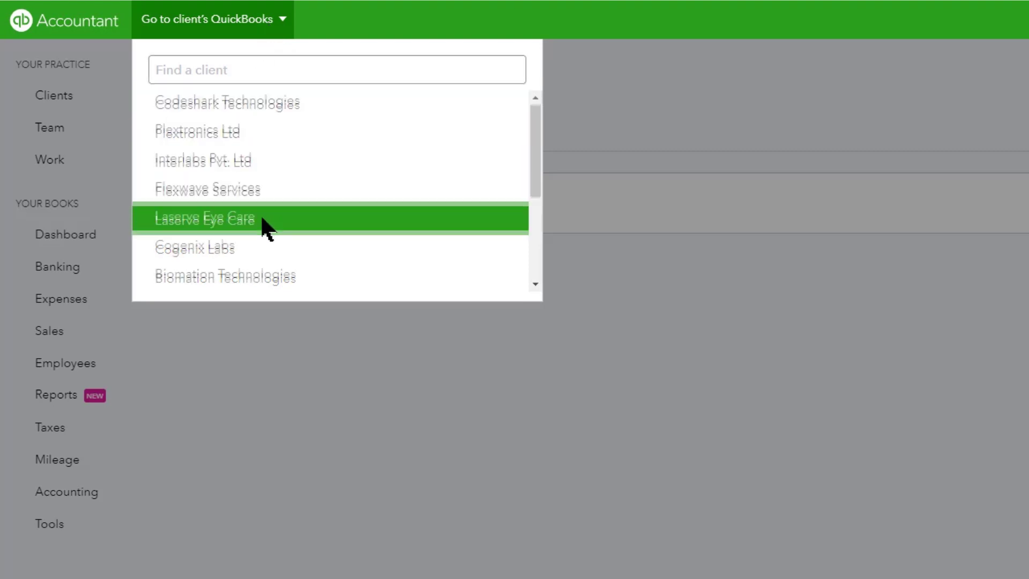
scroll(266, 226, down, 2)
scroll(263, 213, up, 3)
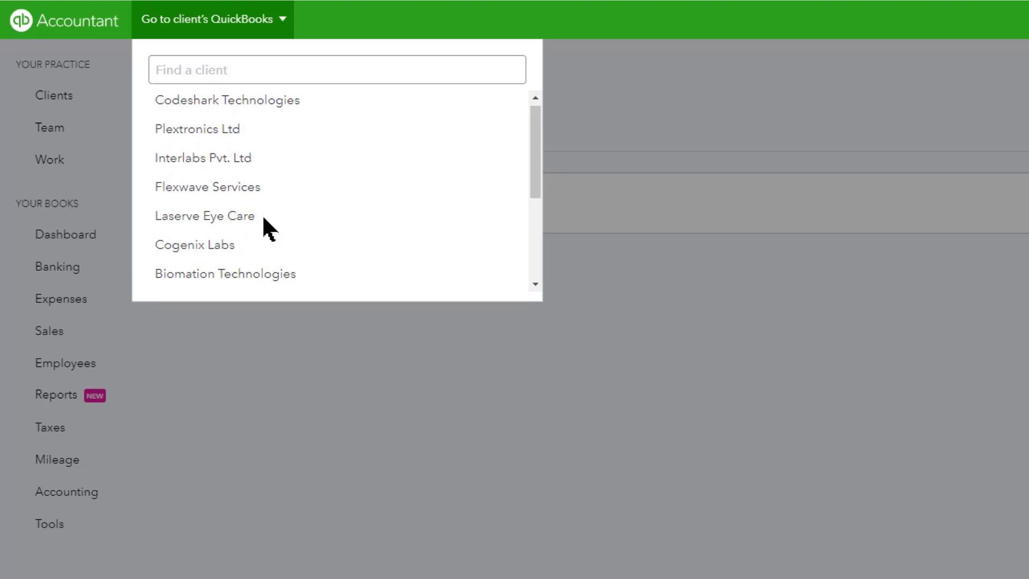
click(325, 395)
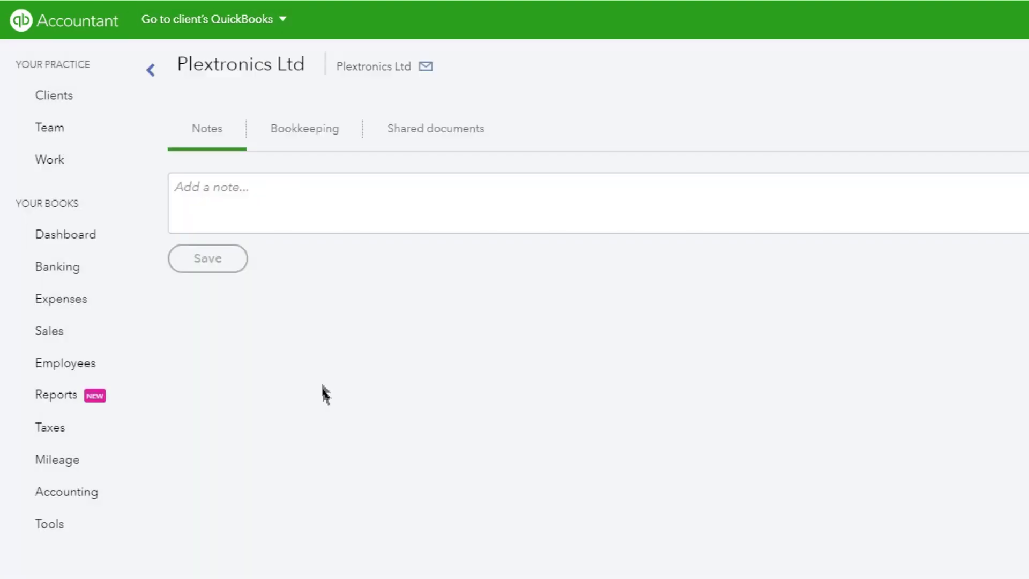
click(262, 187)
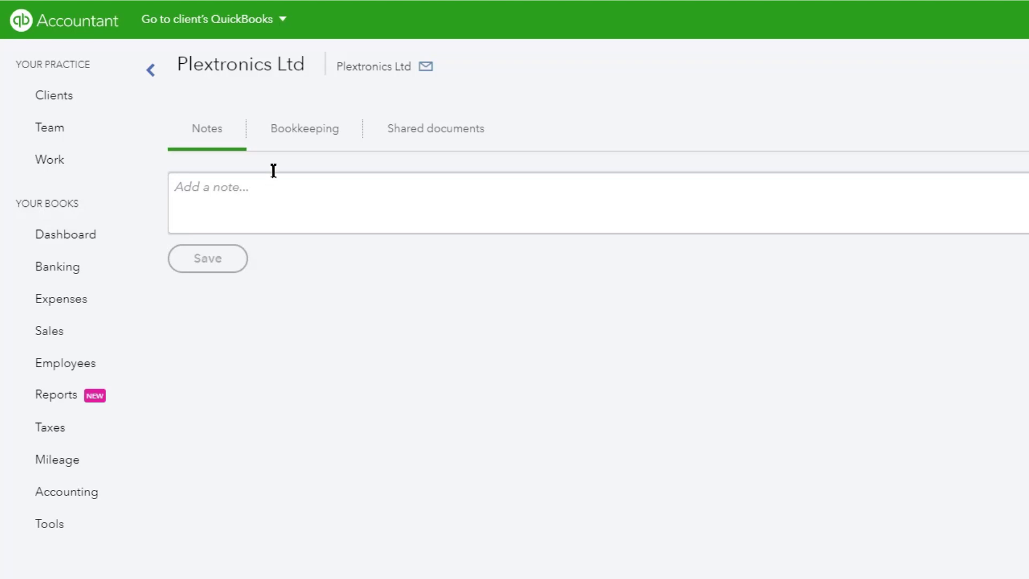
- Review Plextronics Ltd's bookkeeping watchlist, then its three shared invoice PDFs
click(303, 131)
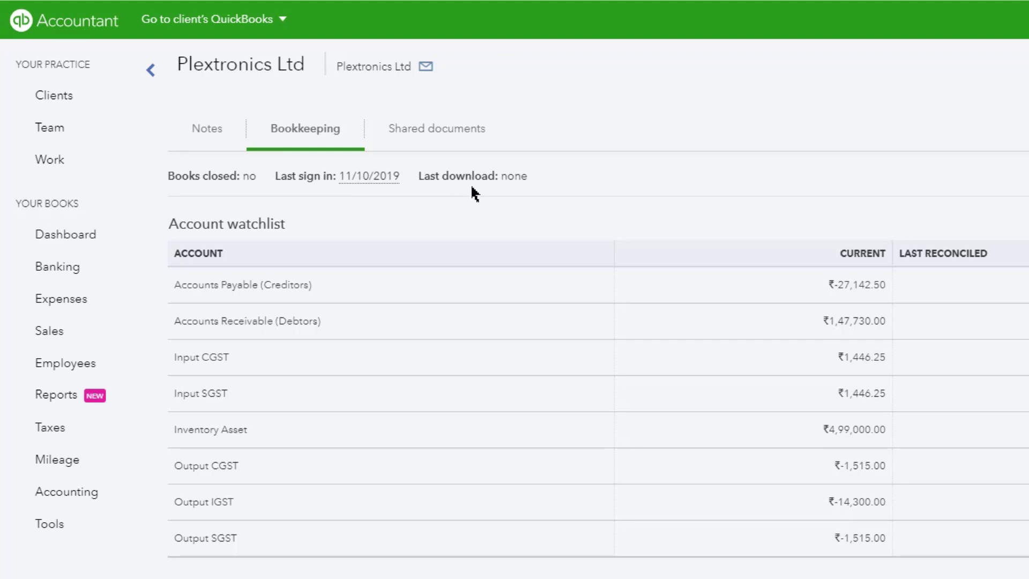
click(434, 126)
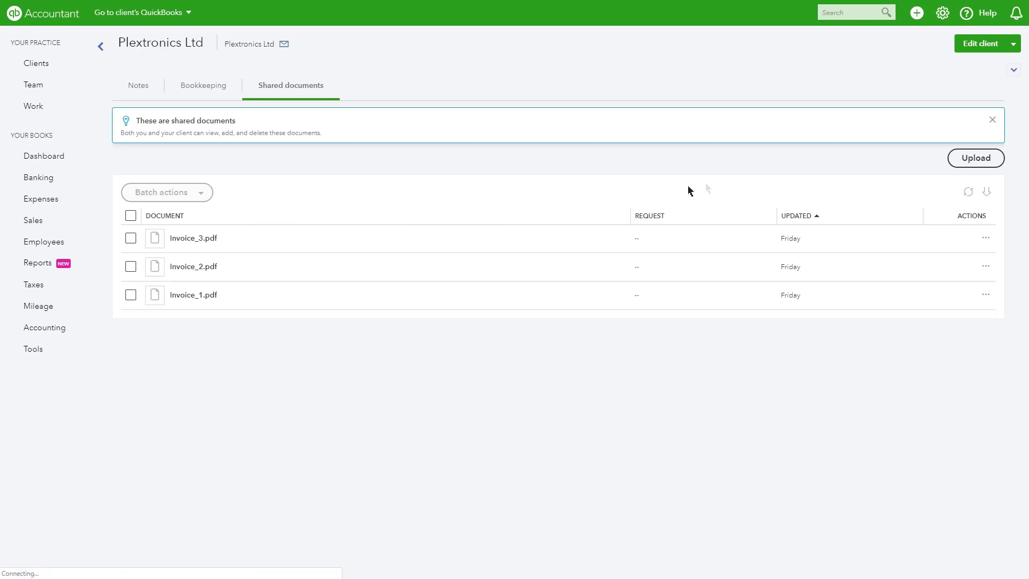
click(986, 238)
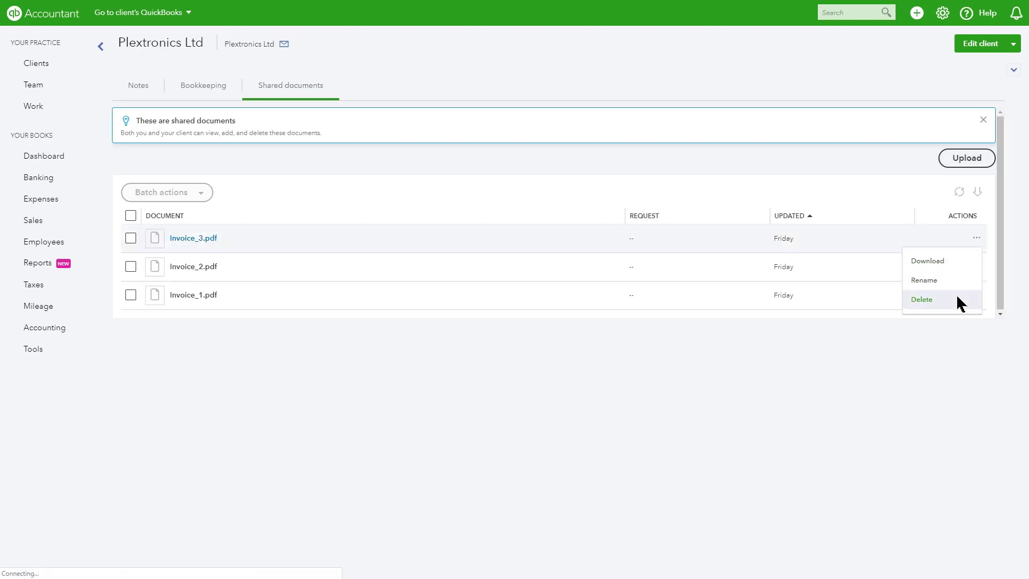
click(898, 346)
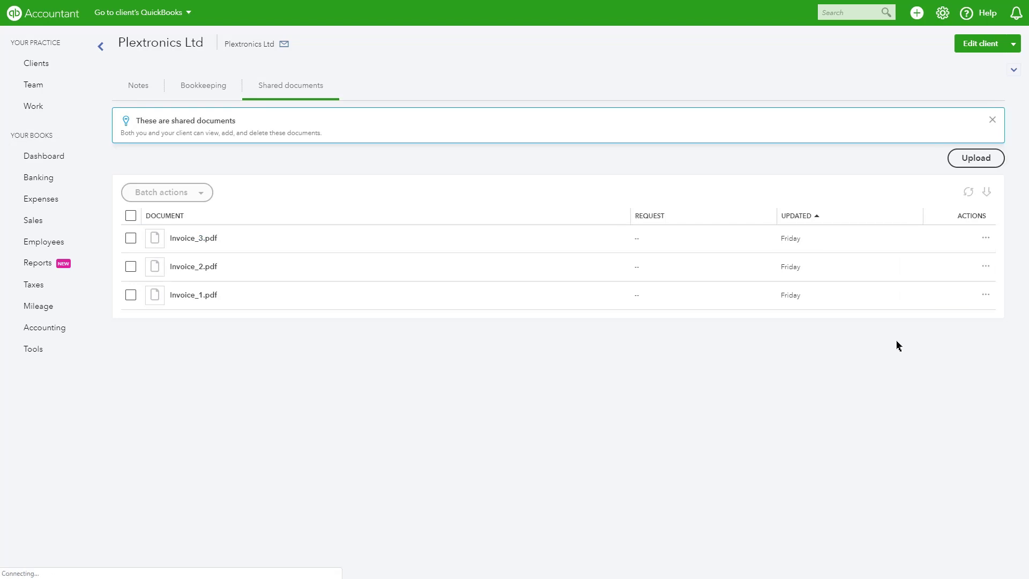